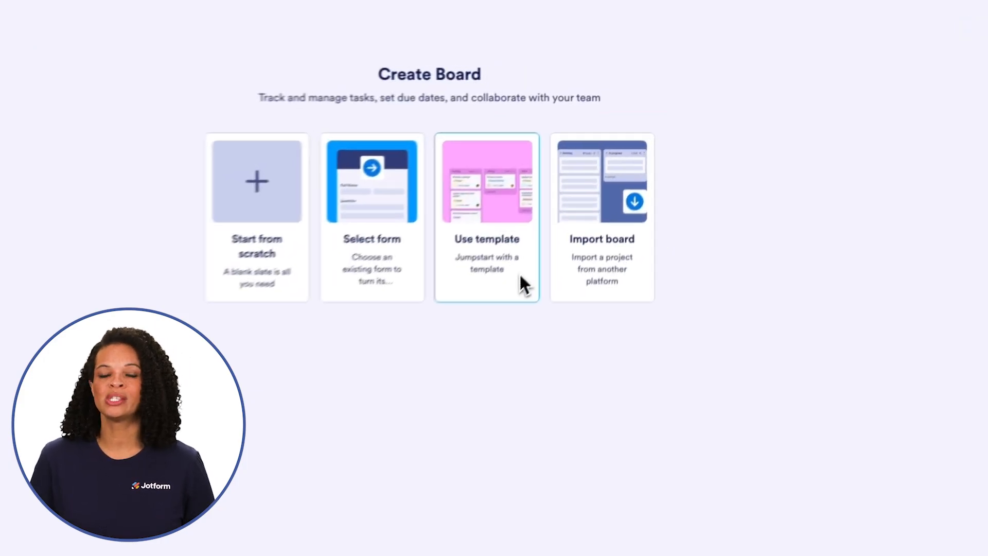
- Create a board from the Weekly Work Schedule Template, searching for it by name among the ready-made templates
click(520, 283)
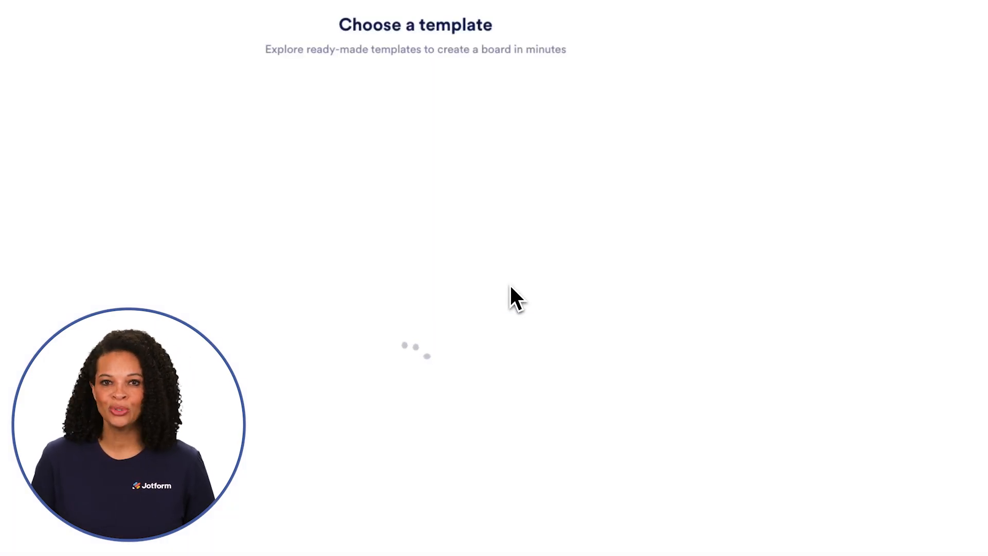
click(338, 100)
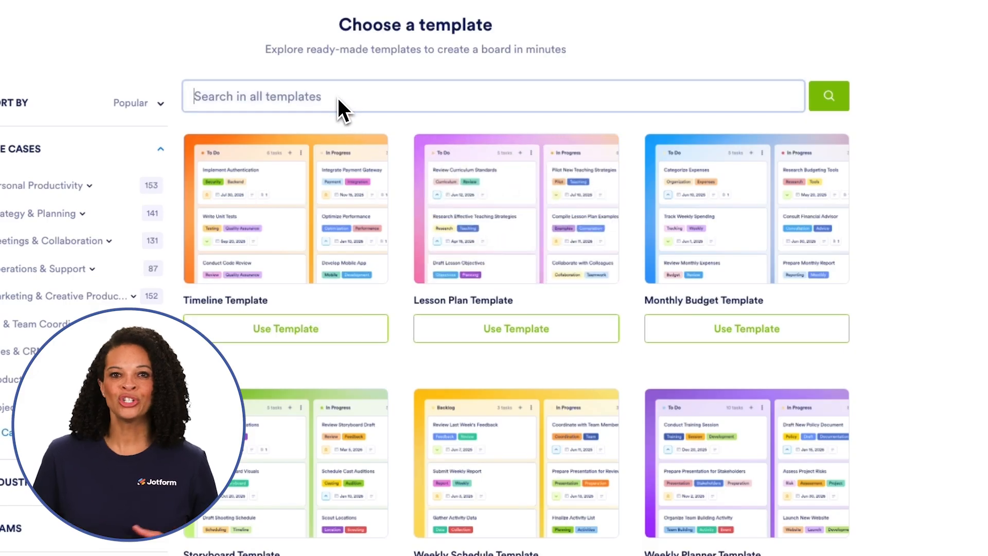
text(Weekly Work Schedule Template)
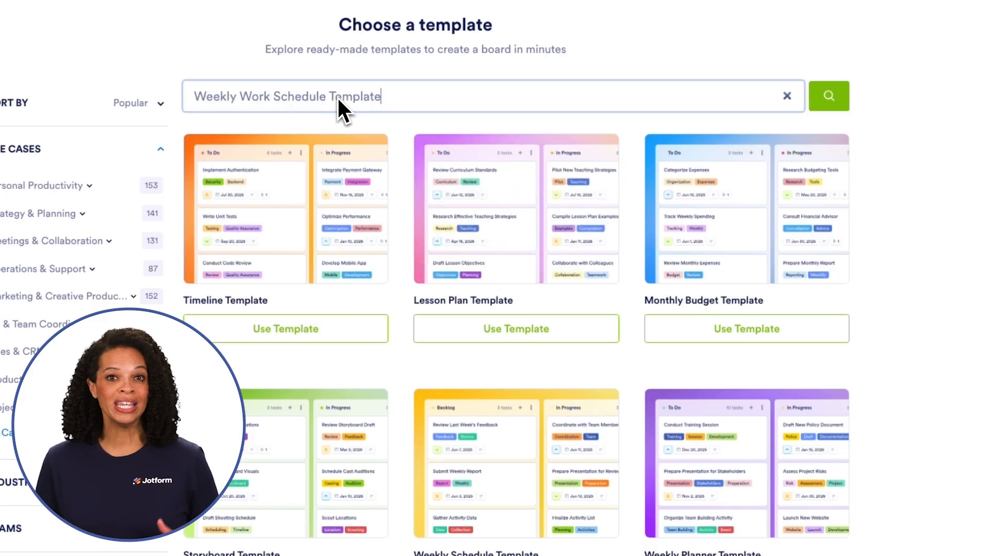
click(807, 102)
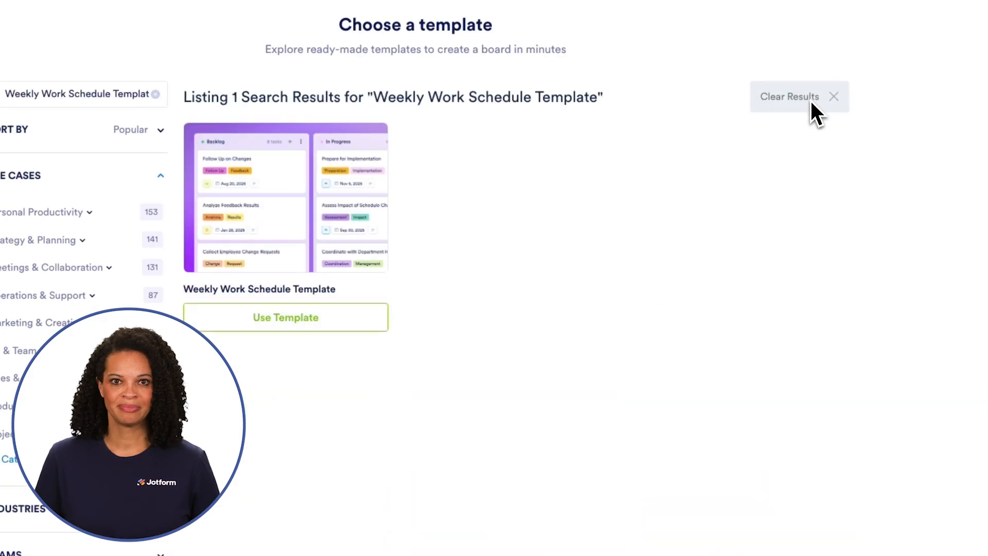
click(351, 318)
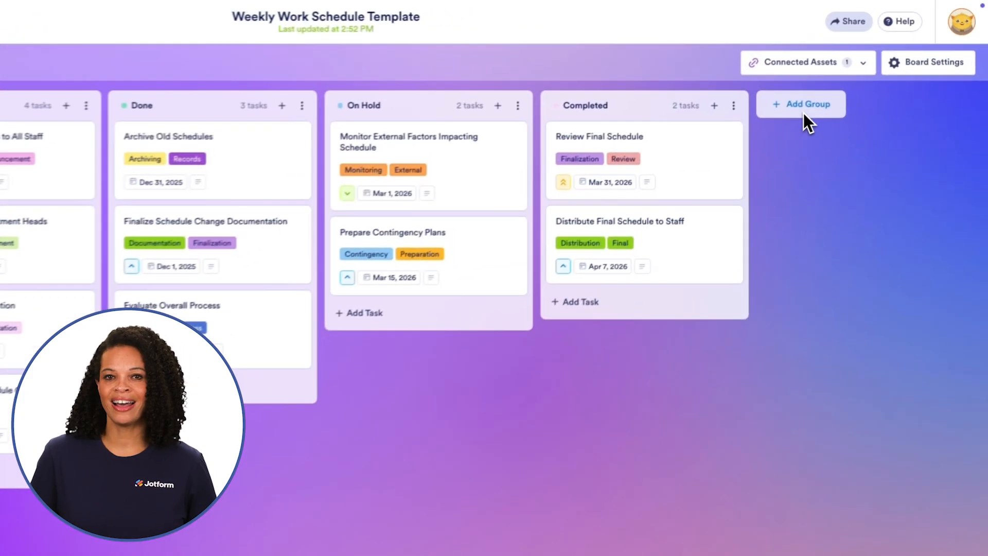
- Add a new group named Employees after the Completed group
click(850, 81)
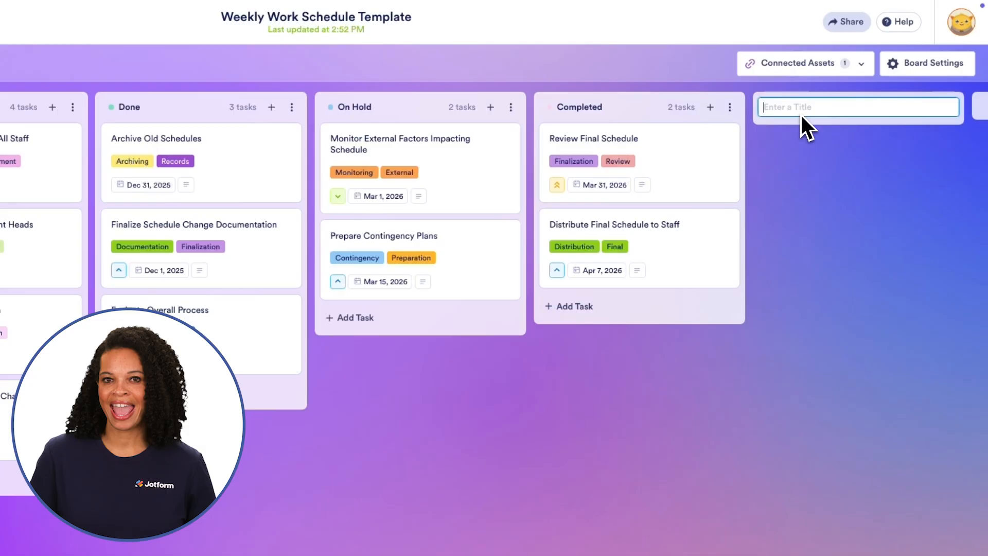
text(Emplo)
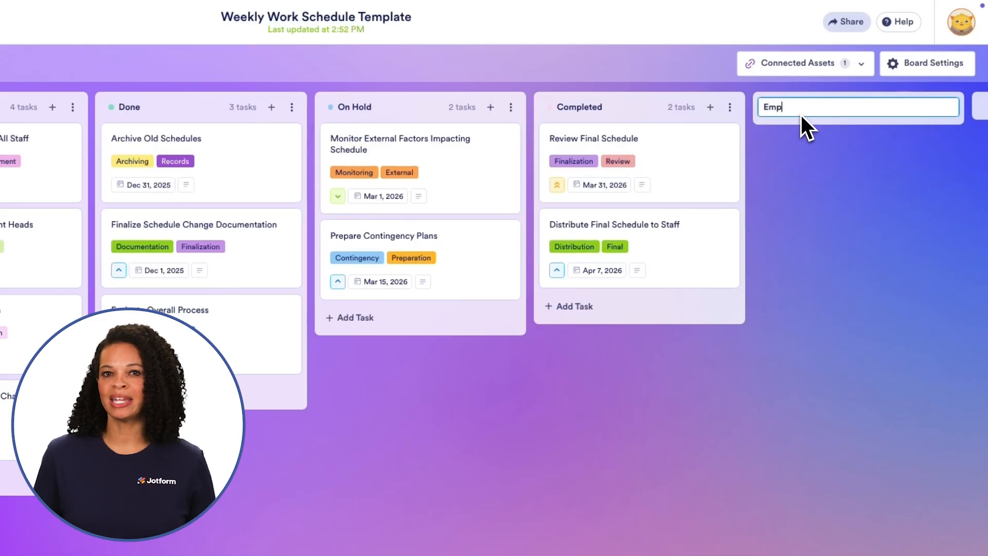
text(yees)
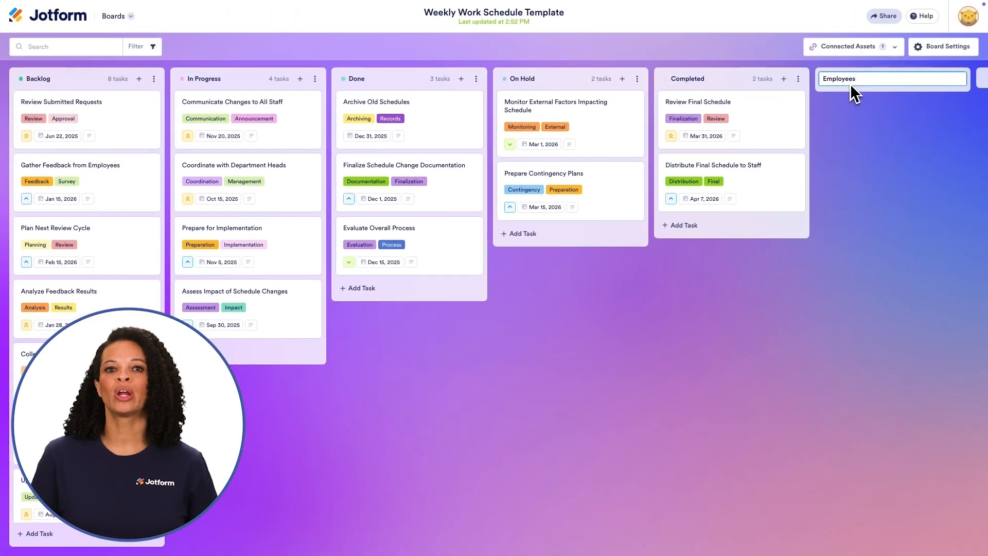
key(Return)
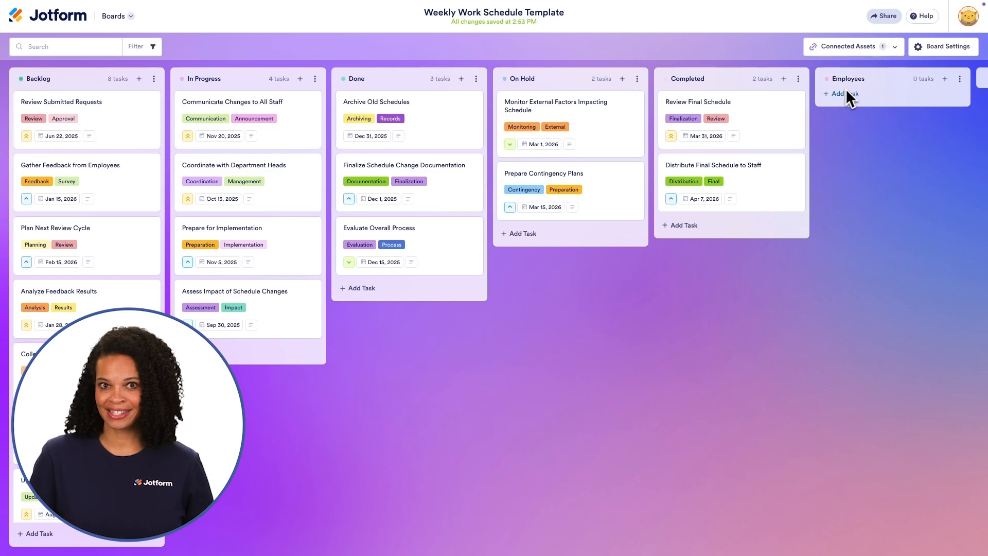
- Add a task to the Employees group titled with the first employee's full name
click(845, 90)
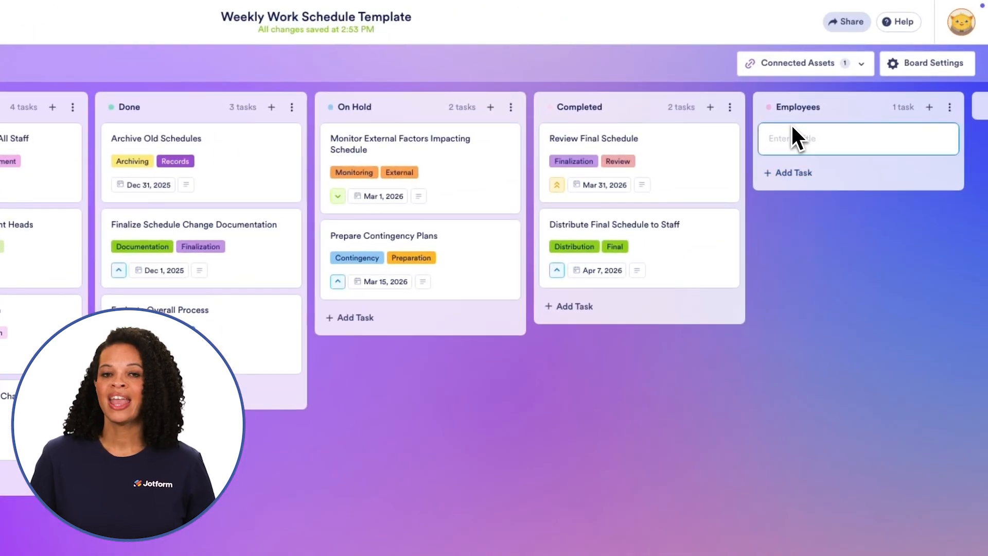
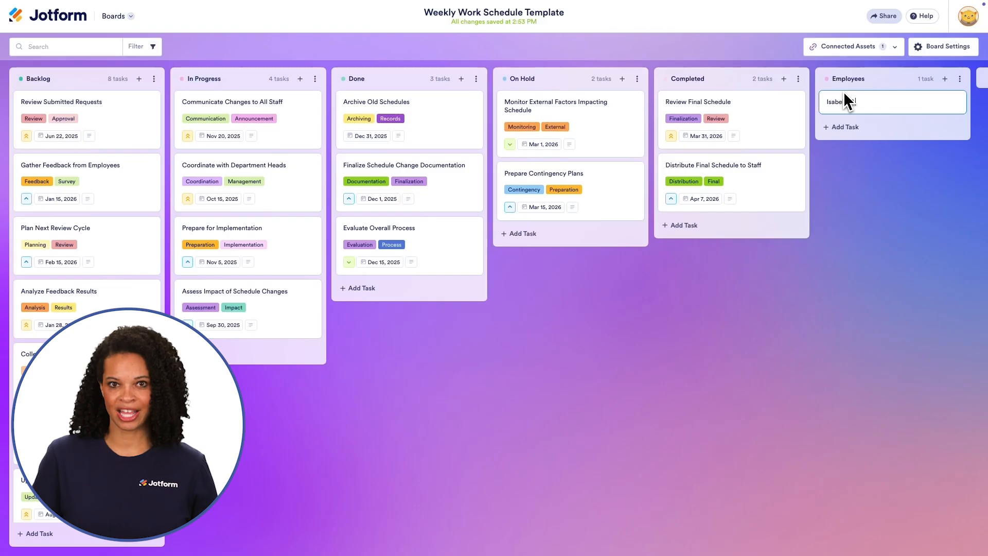
key(Return)
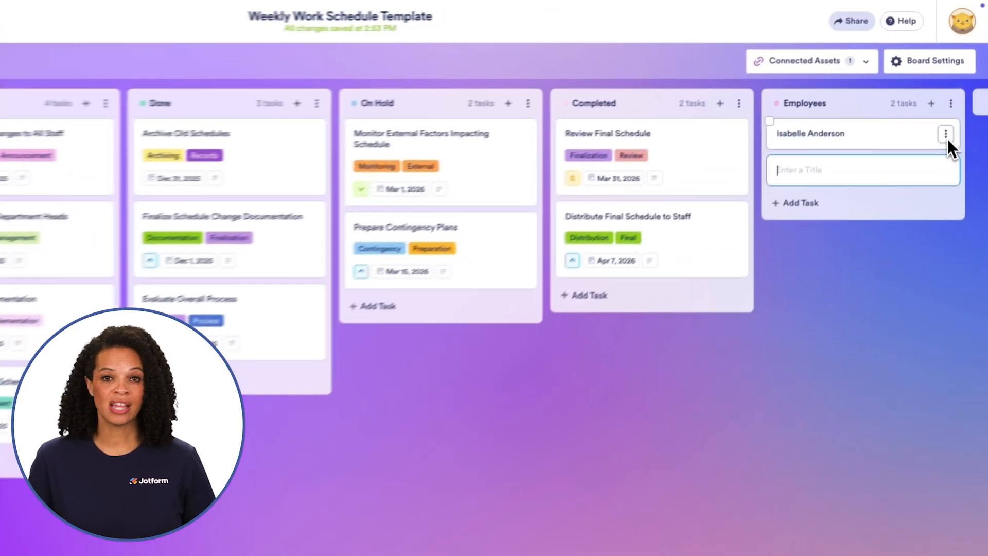
- Open the first employee's task details and start a new Single Choice task field
click(956, 102)
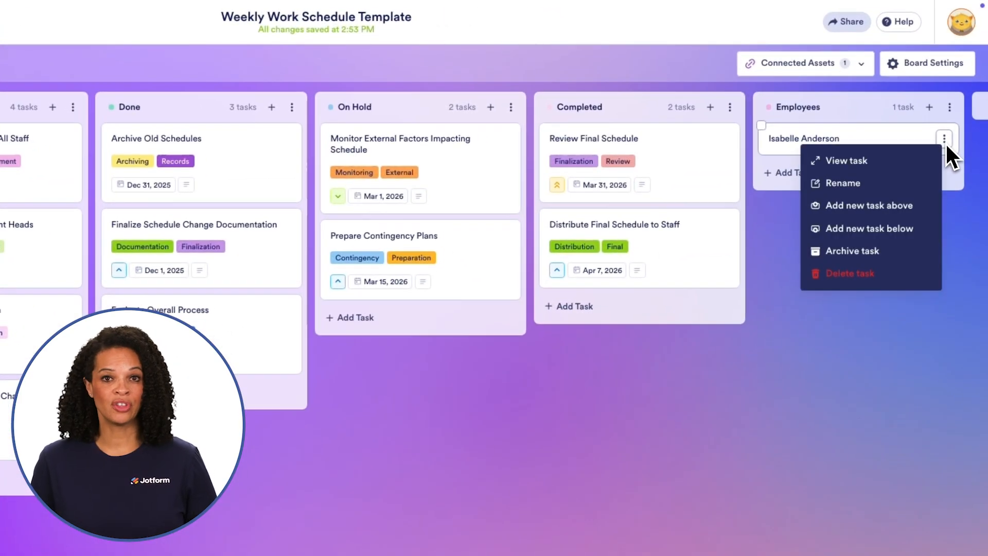
click(900, 162)
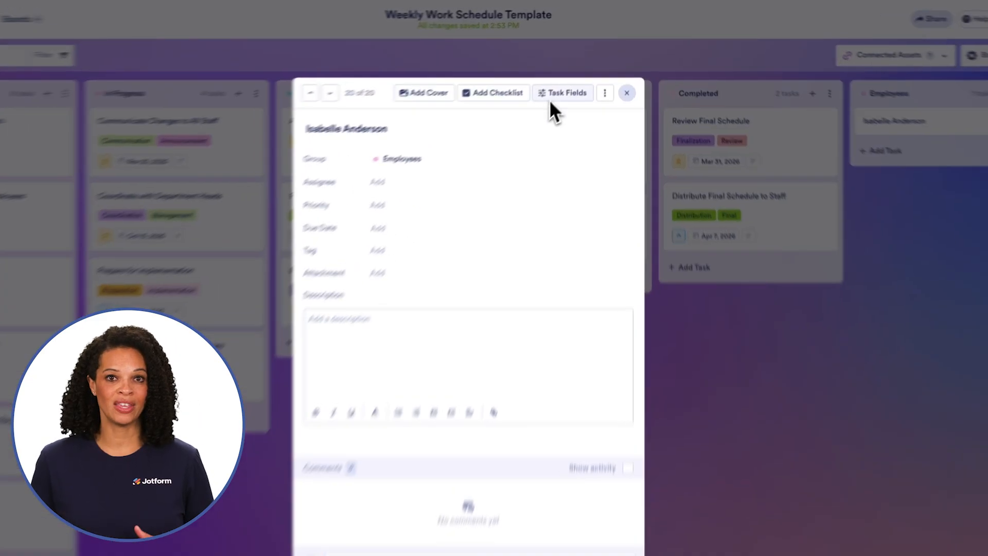
click(564, 81)
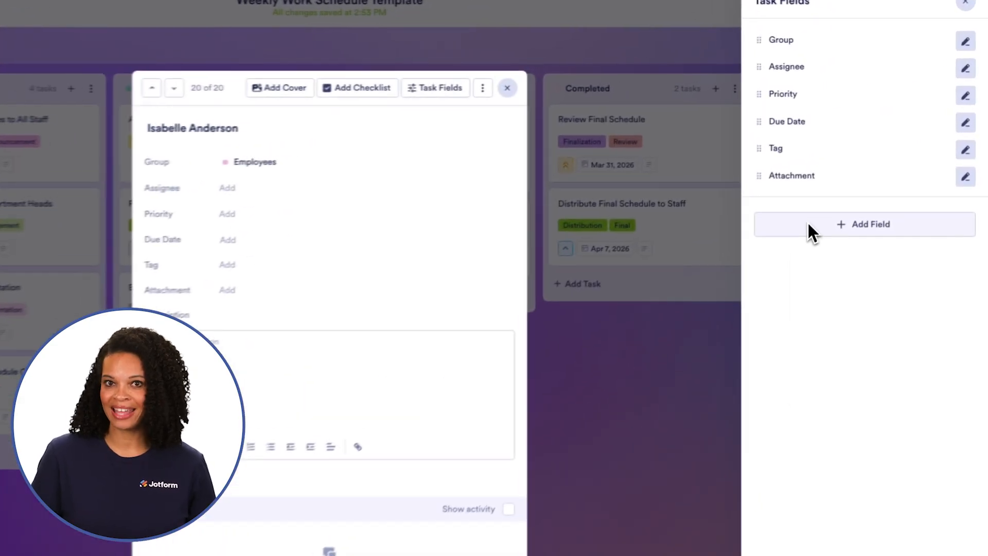
click(852, 179)
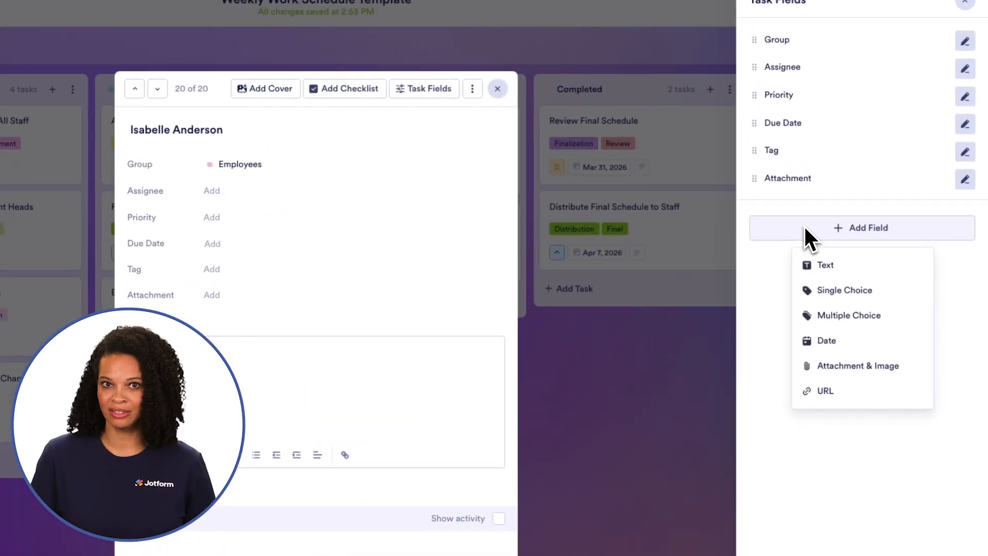
click(900, 291)
- Give the Single Choice field the options Product Designer, Backend Developer and Frontend Developer, then save it and close the field settings
click(777, 122)
click(842, 156)
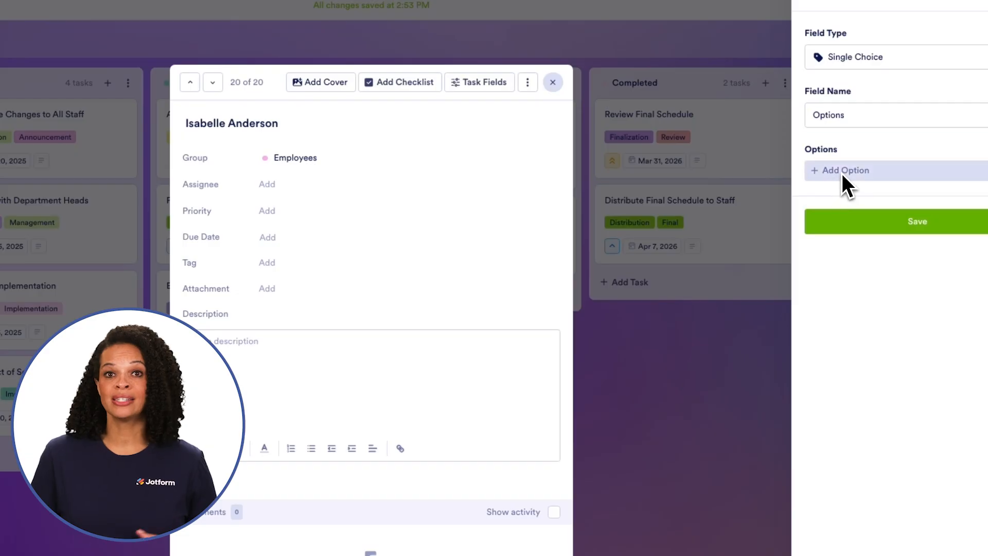
click(844, 175)
click(861, 189)
click(798, 230)
text(Frontend Developer)
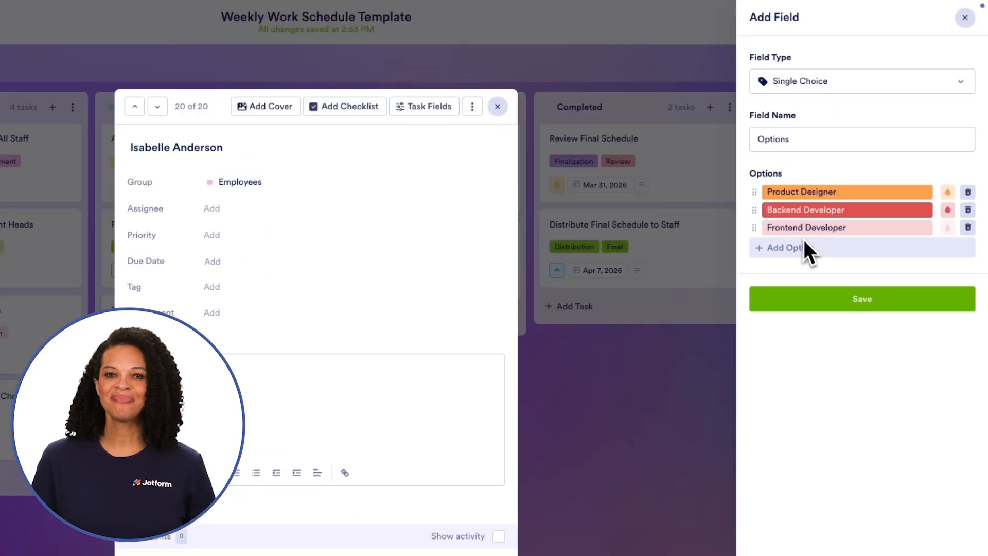
click(839, 301)
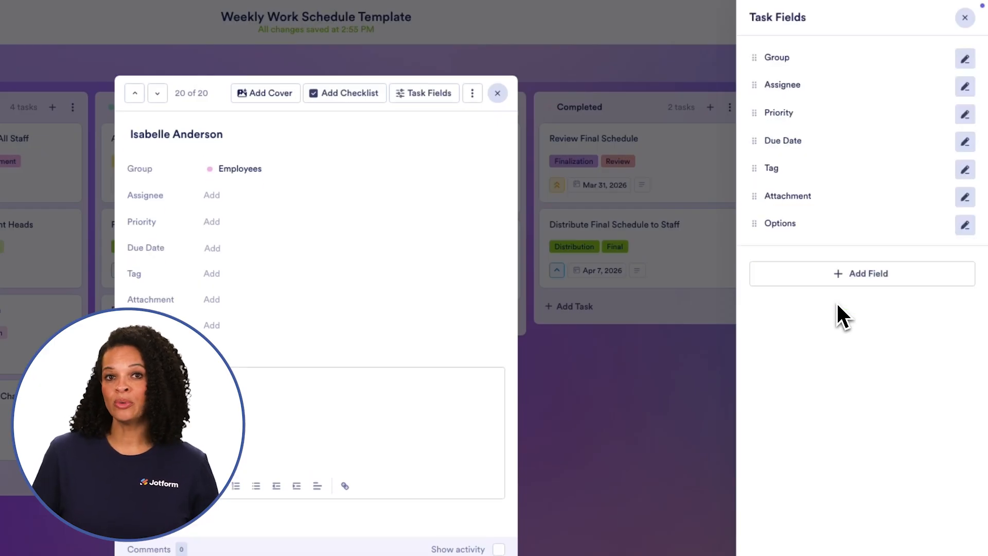
click(967, 19)
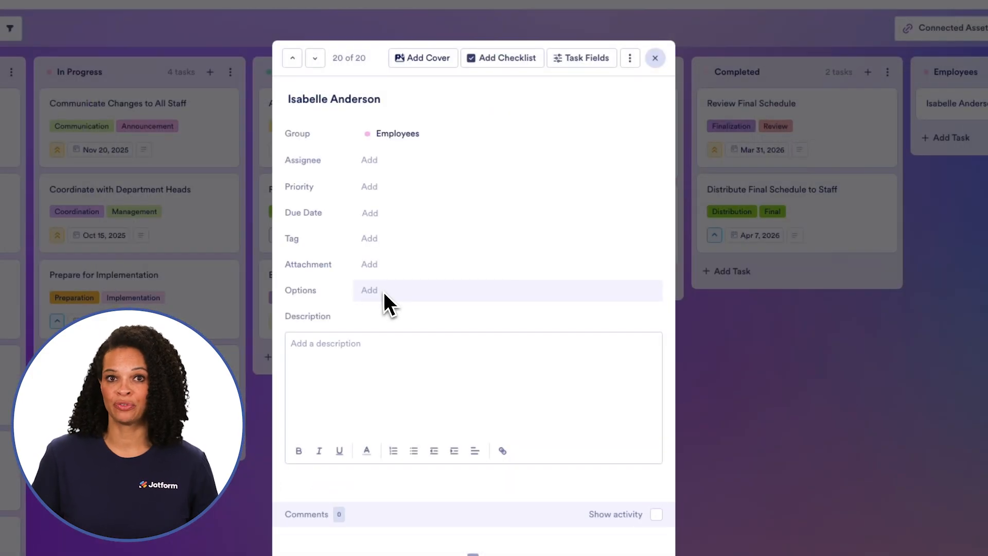
- Set the first employee's Options field to Product Designer and close the task
click(384, 292)
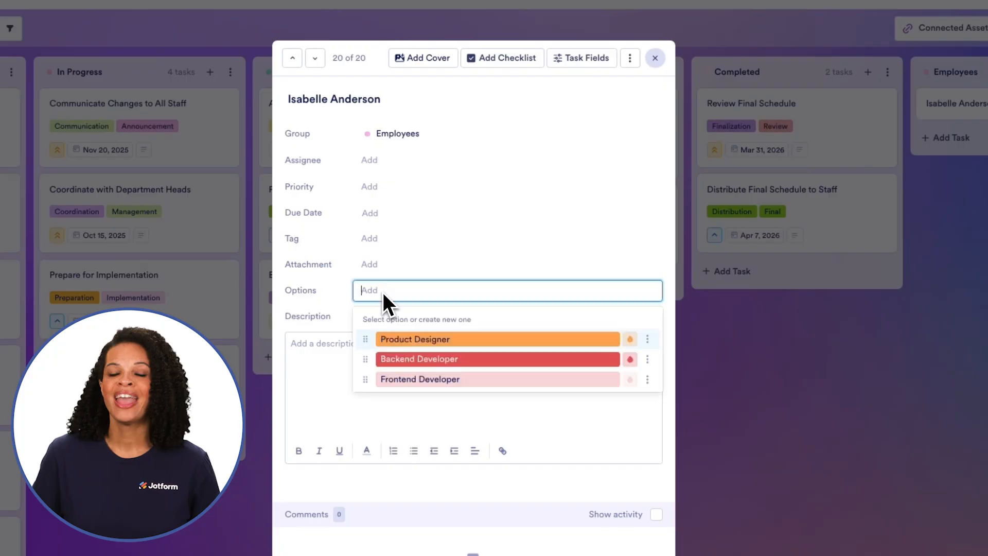
click(465, 340)
key(Tab)
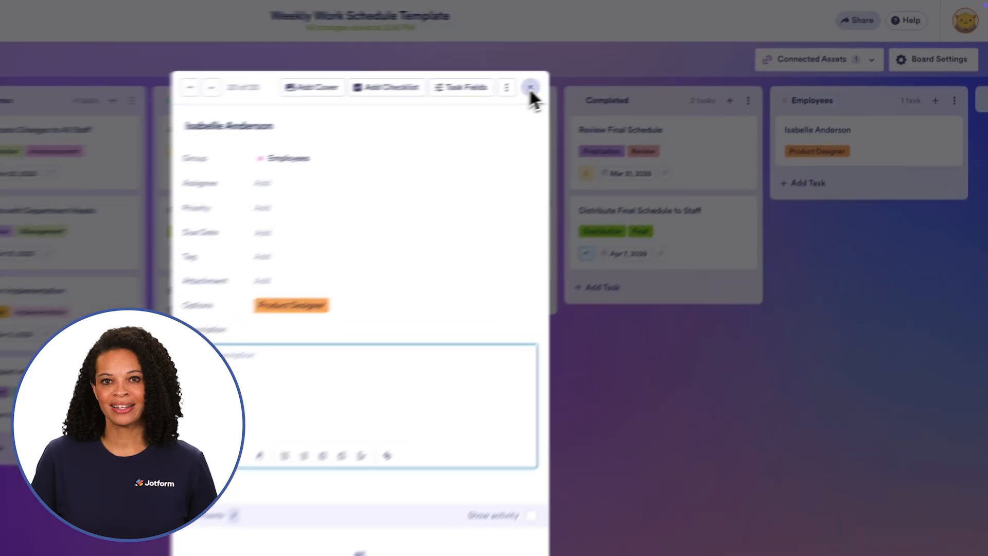
click(627, 69)
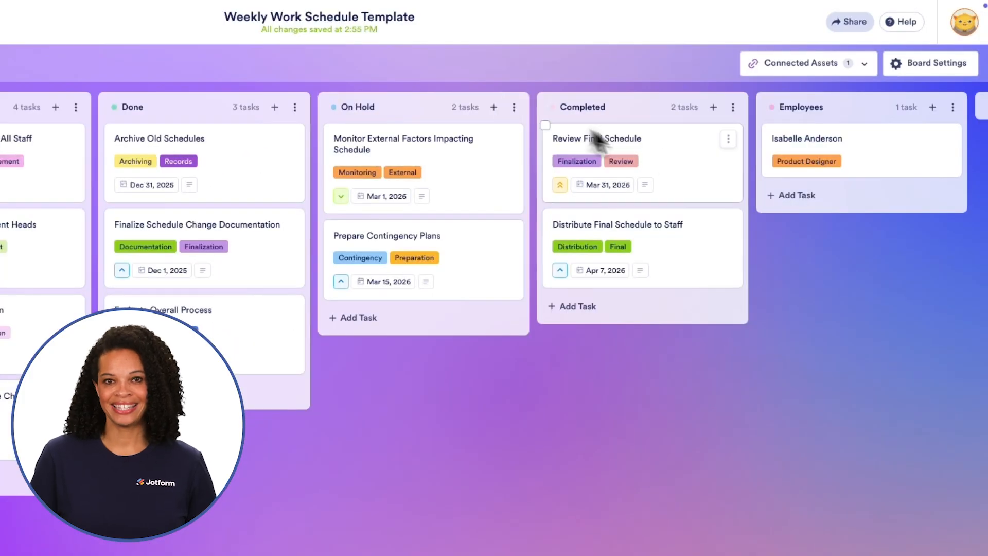
- Add a second task to the Employees group titled with another employee's full name
click(797, 195)
text(John Doe)
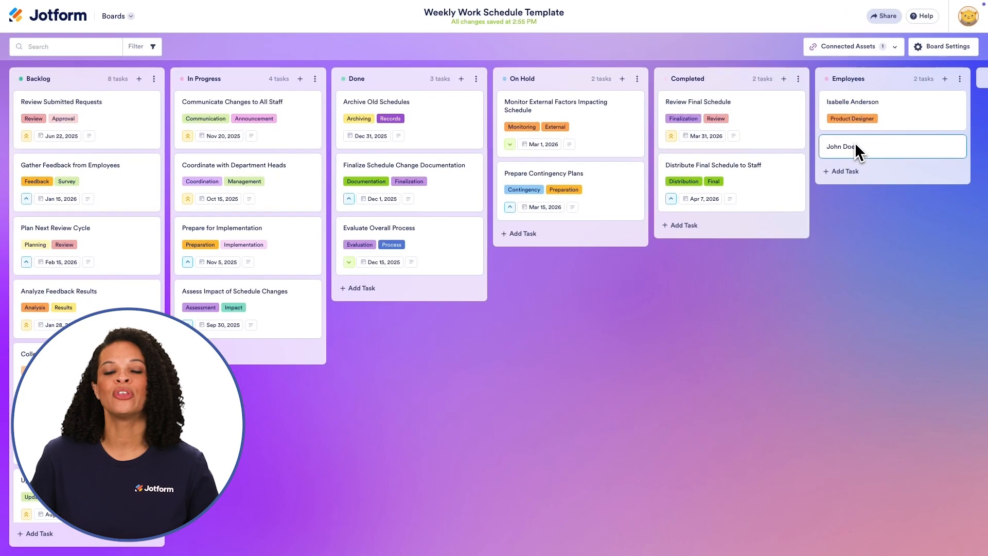
key(Return)
- Open the second employee's task, set its Options field to Product Designer, and close it
click(955, 146)
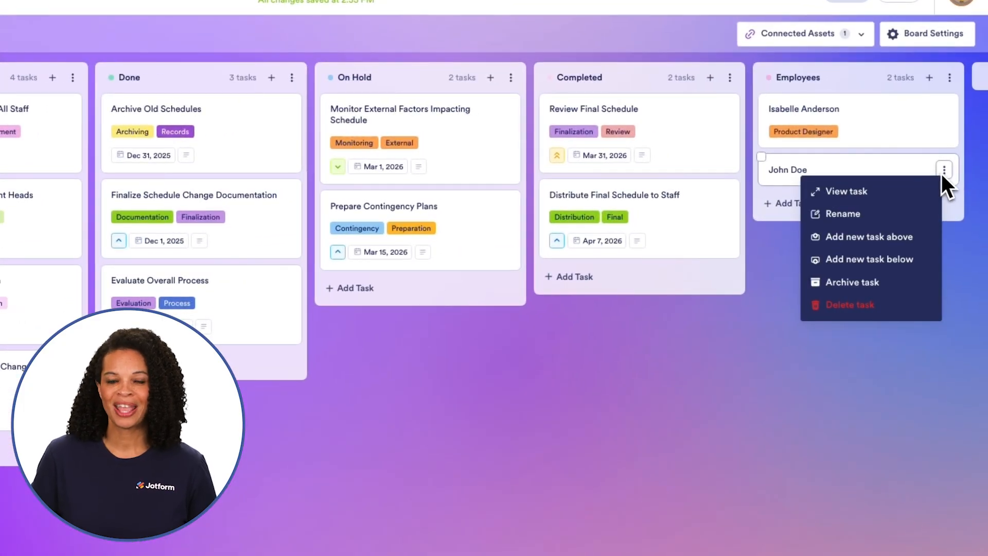
click(879, 192)
click(211, 293)
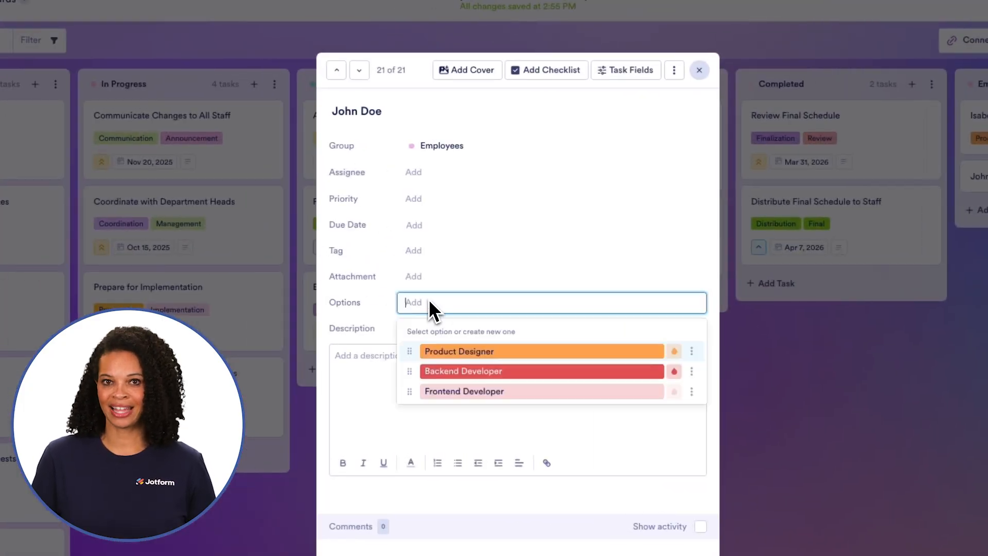
click(506, 350)
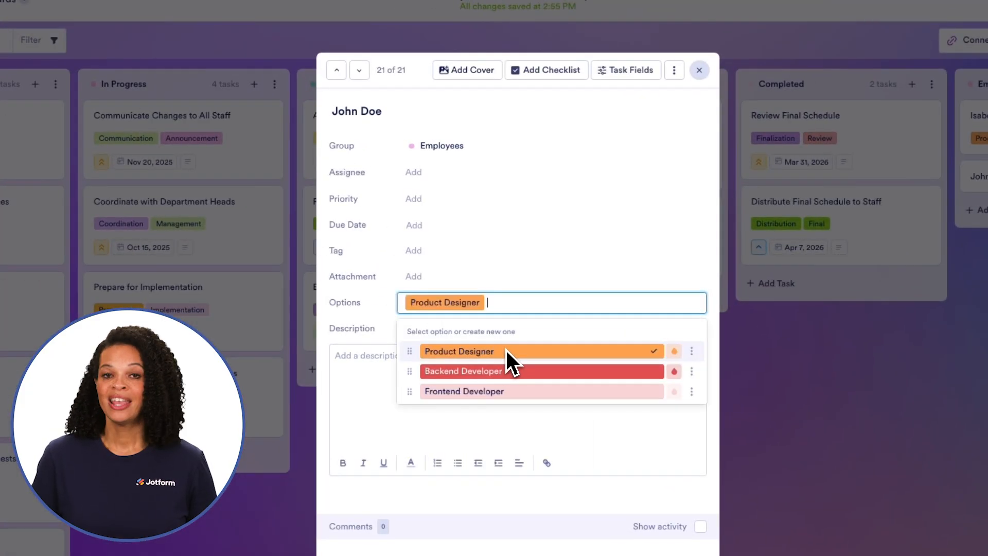
key(Tab)
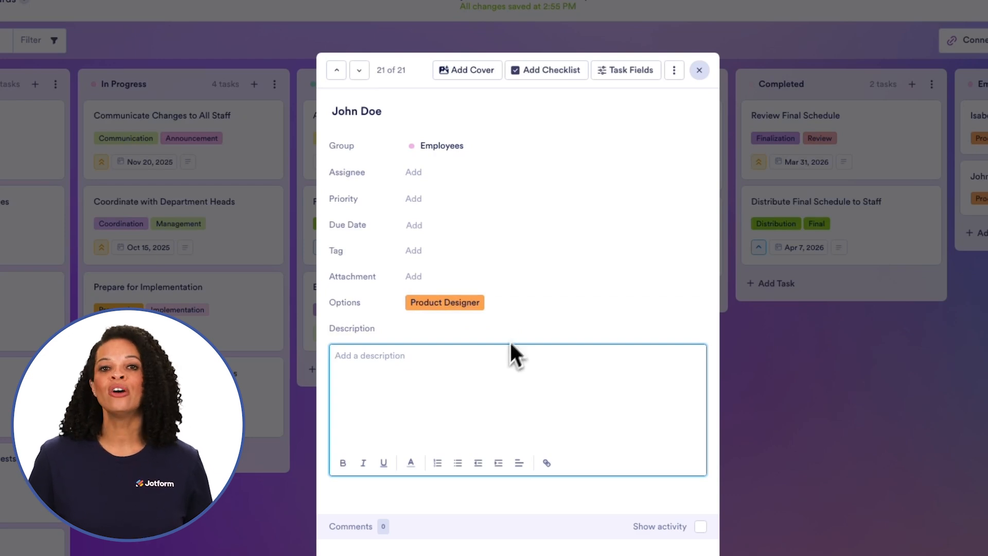
click(700, 70)
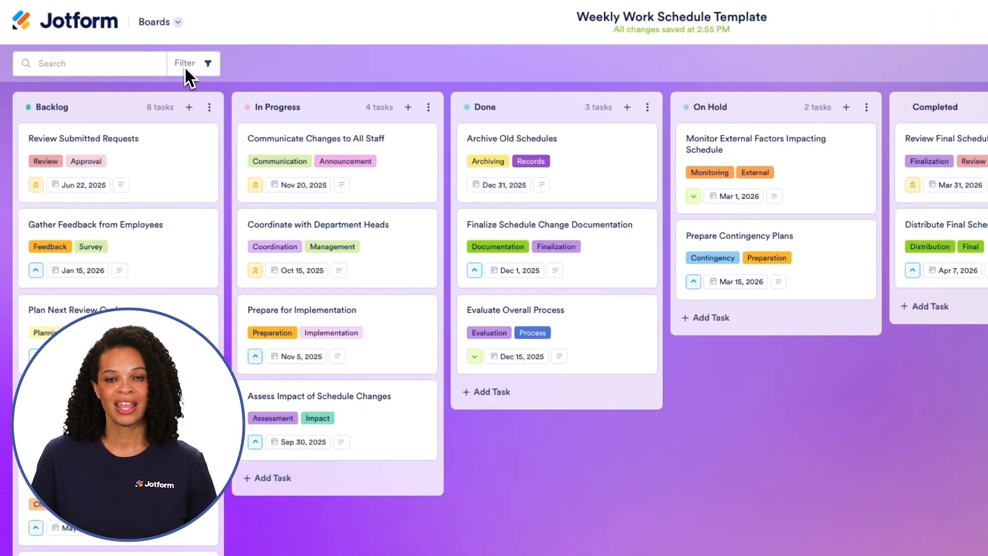
- Filter the board to tasks whose Options field includes Product Designer
click(136, 47)
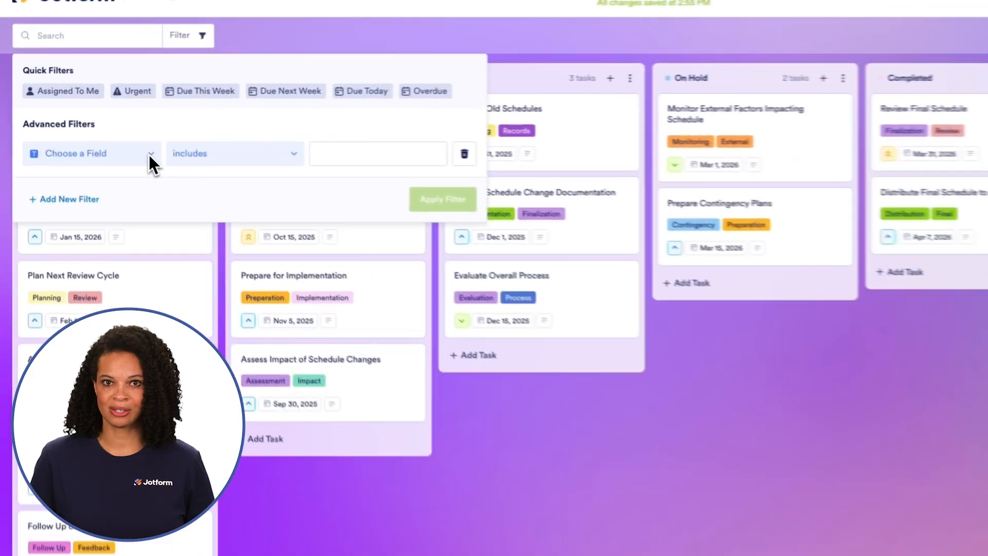
click(112, 136)
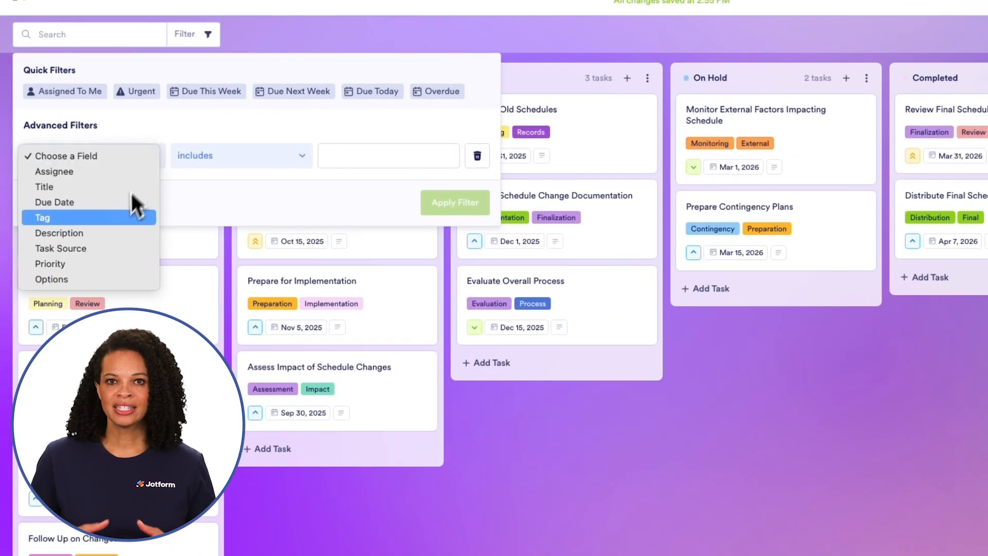
click(121, 279)
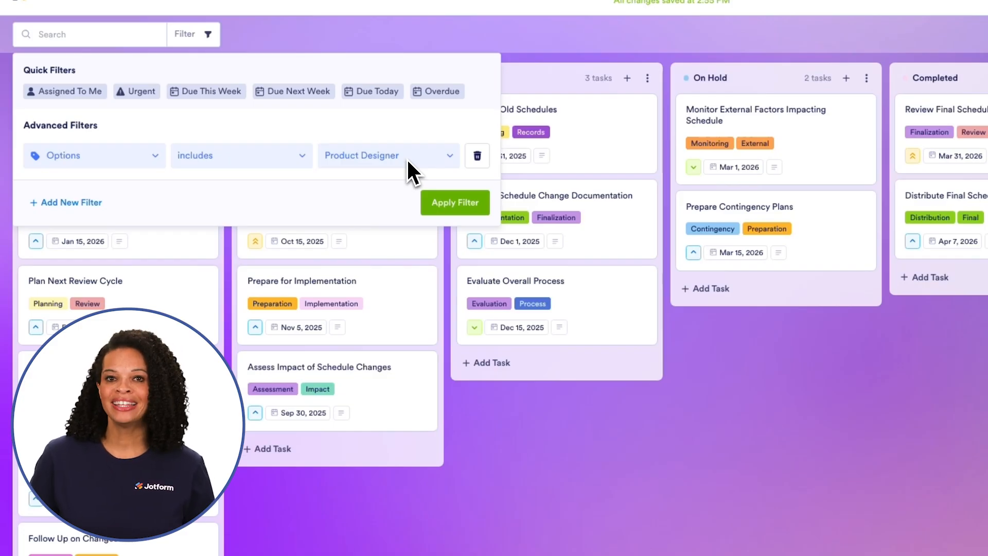
click(439, 209)
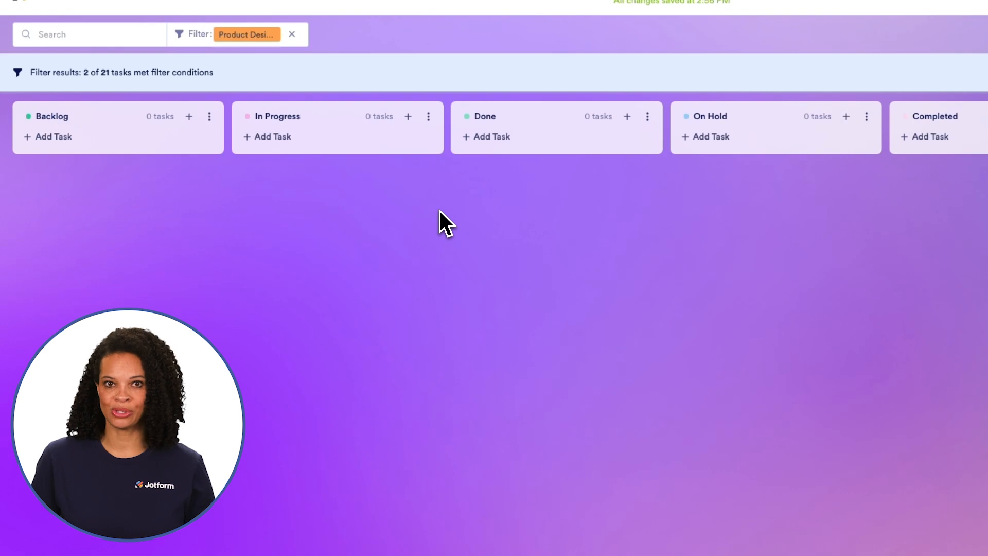